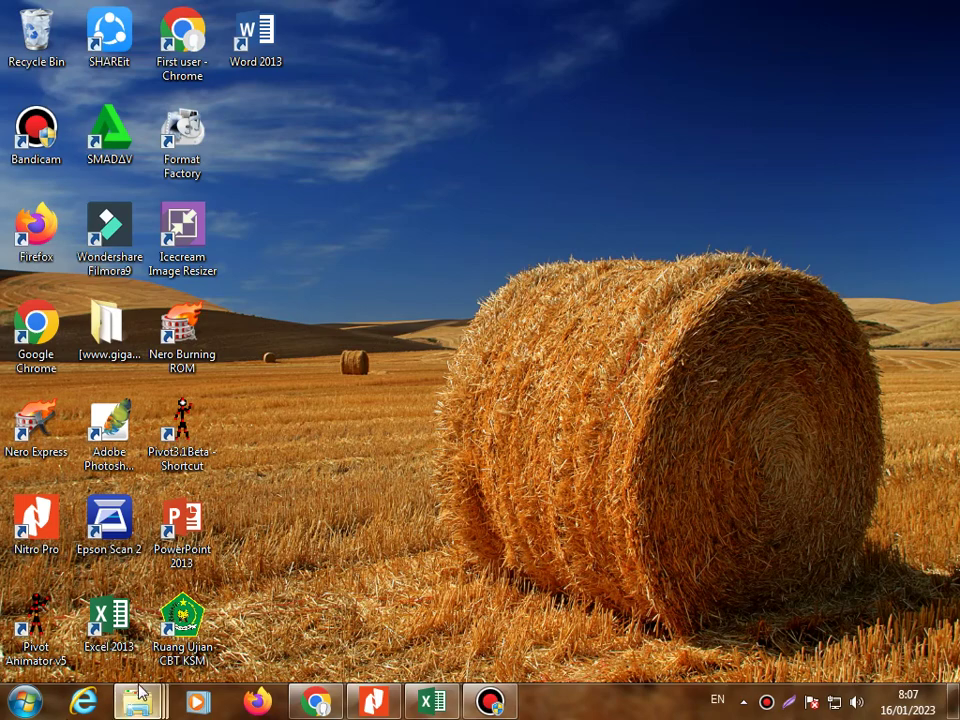
# - Open the 'LEGGER NILAI KELAS V.5 ok' workbook from the New folder window in Excel
pyautogui.moveTo(137, 701)
pyautogui.click(446, 578)
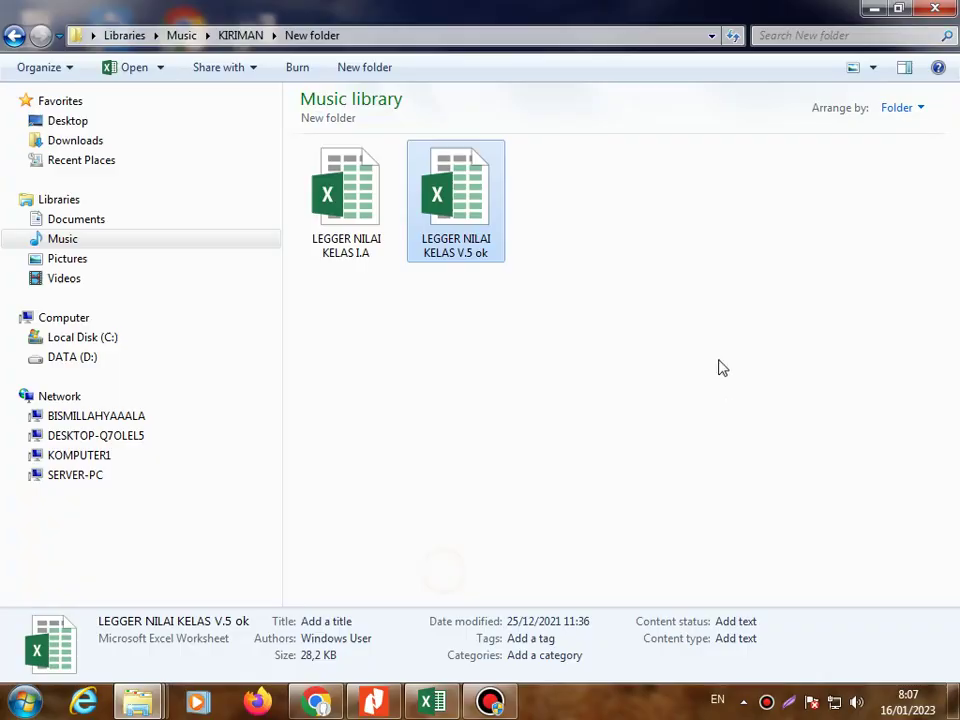
pyautogui.doubleClick(474, 208)
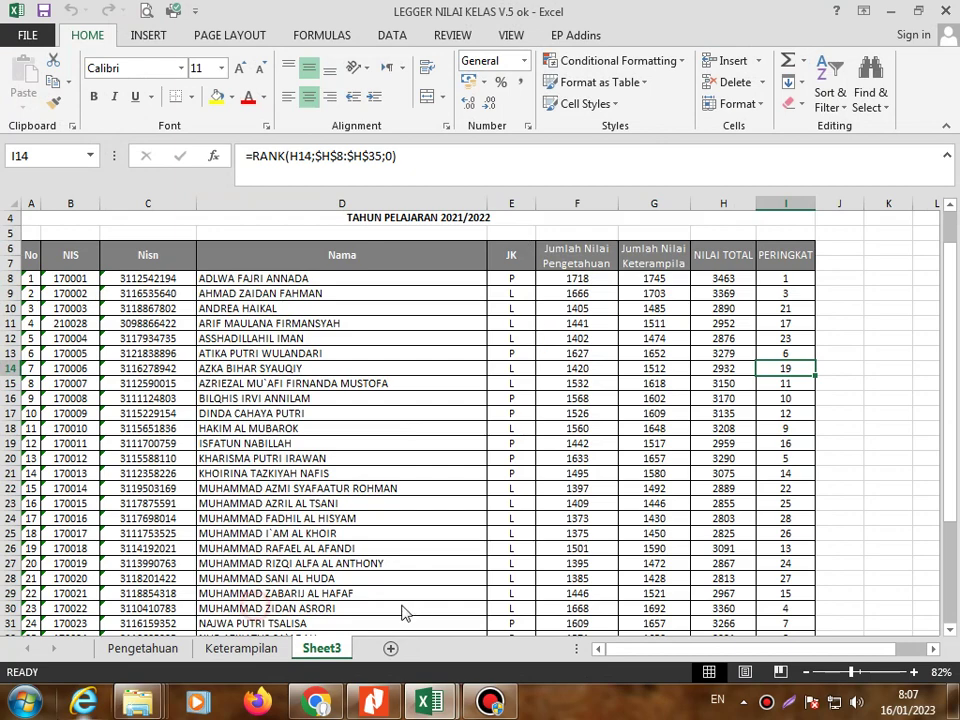
pyautogui.hotkey('ctrl', 'pageup')
pyautogui.hotkey('ctrl', 'pageup')
pyautogui.click(242, 643)
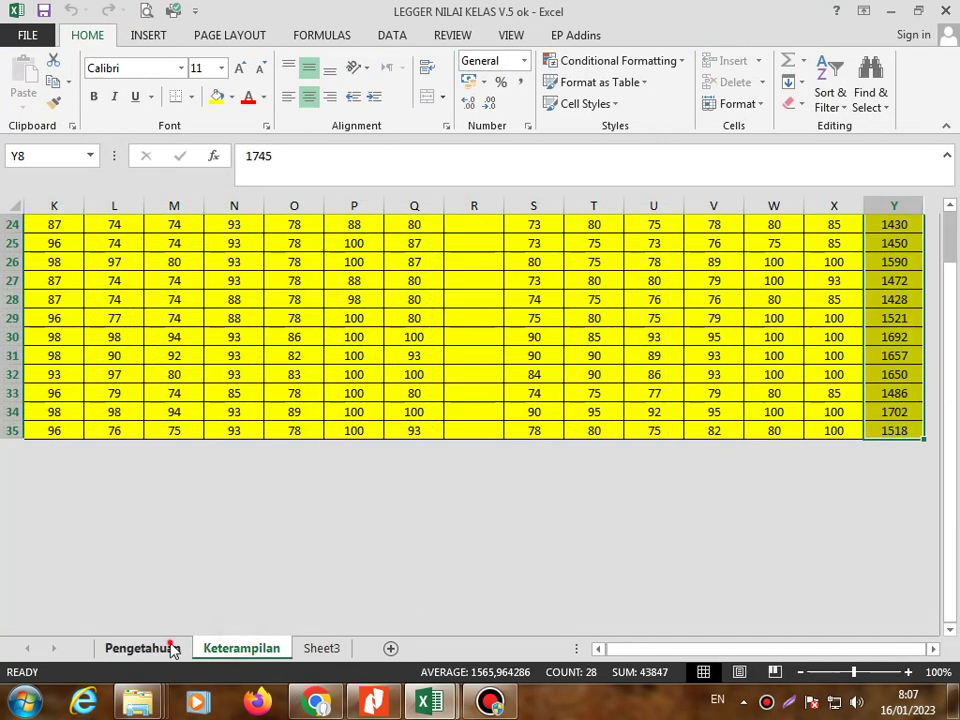
pyautogui.click(172, 649)
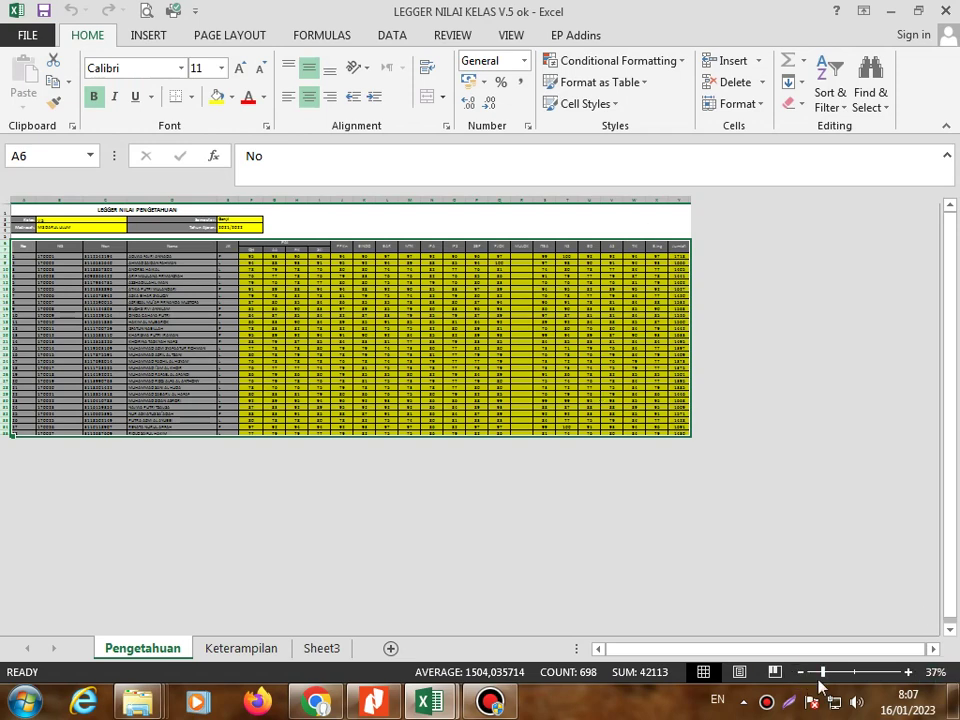
pyautogui.scroll(2, 620, 510)
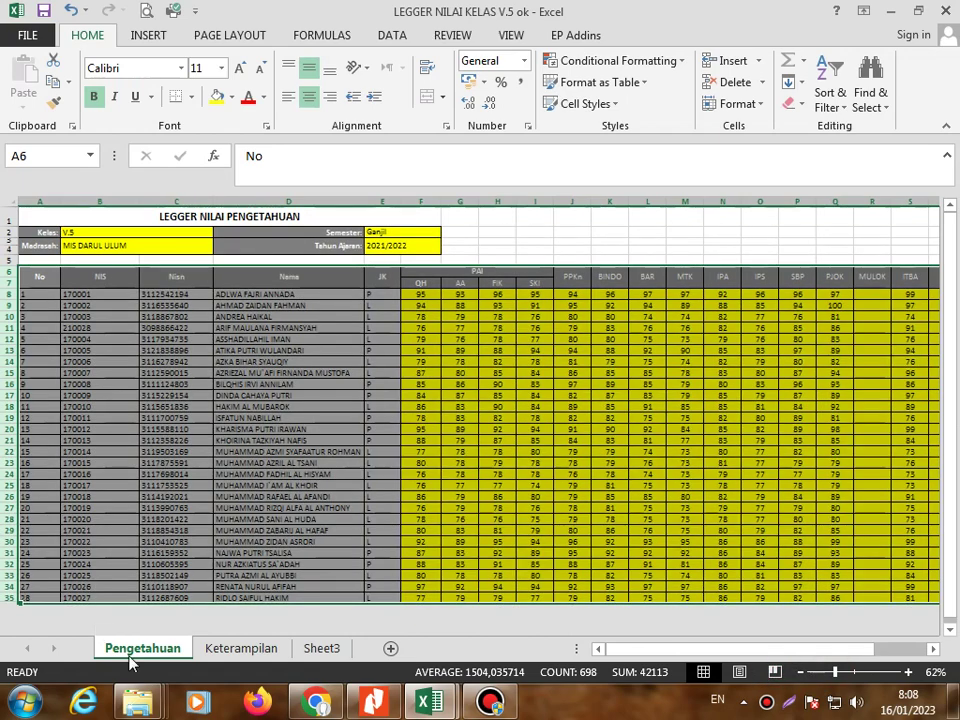
pyautogui.click(260, 655)
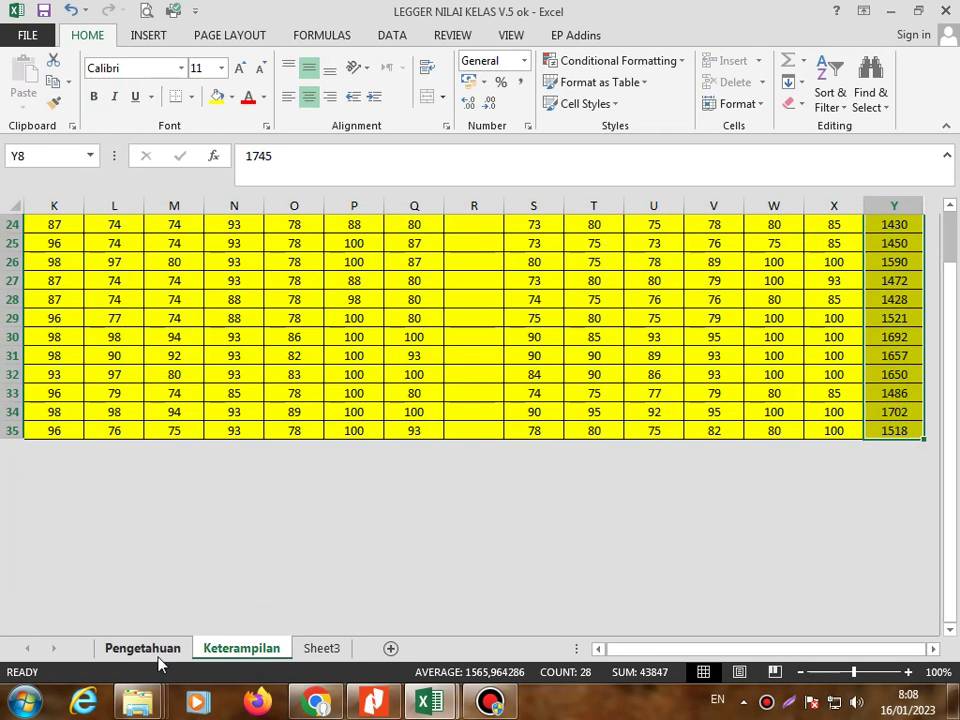
pyautogui.click(148, 655)
pyautogui.click(208, 647)
pyautogui.scroll(5, 611, 424)
pyautogui.scroll(3, 611, 424)
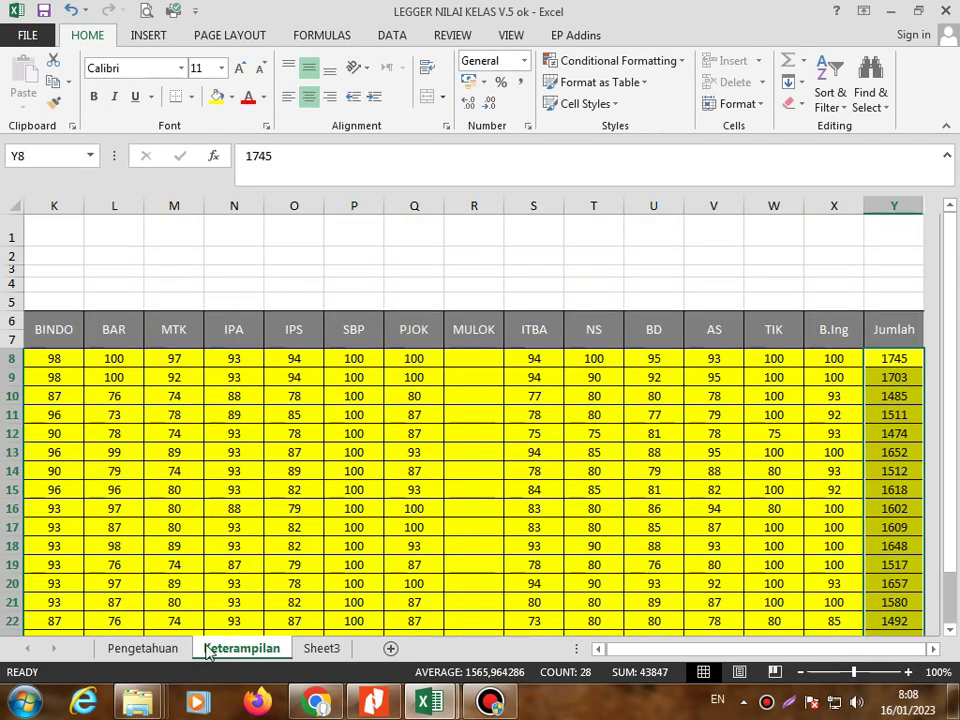
pyautogui.click(889, 358)
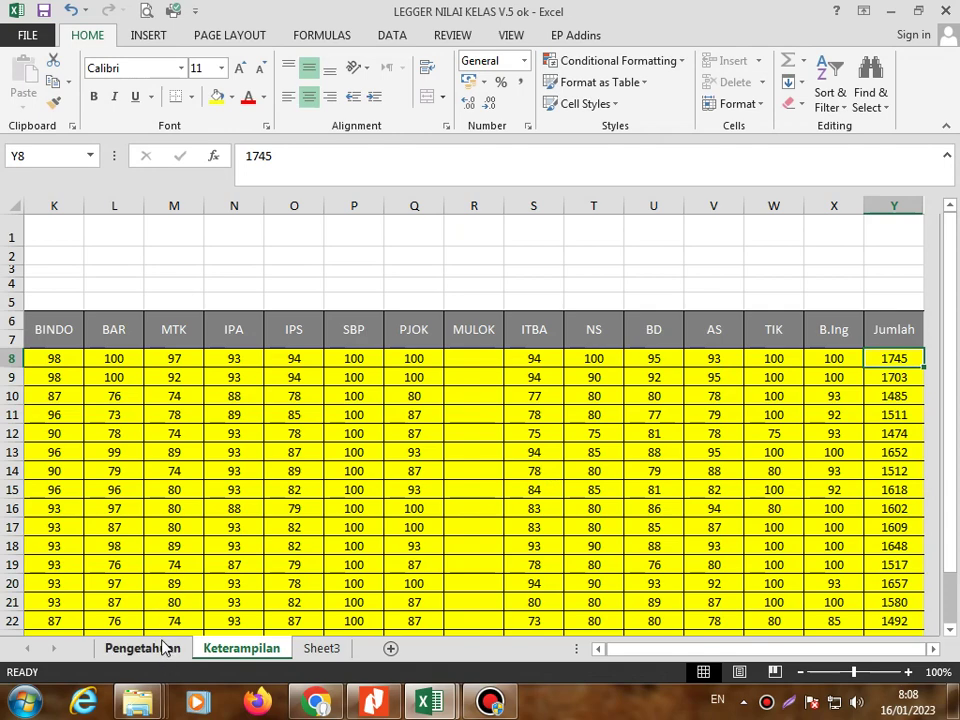
pyautogui.click(163, 648)
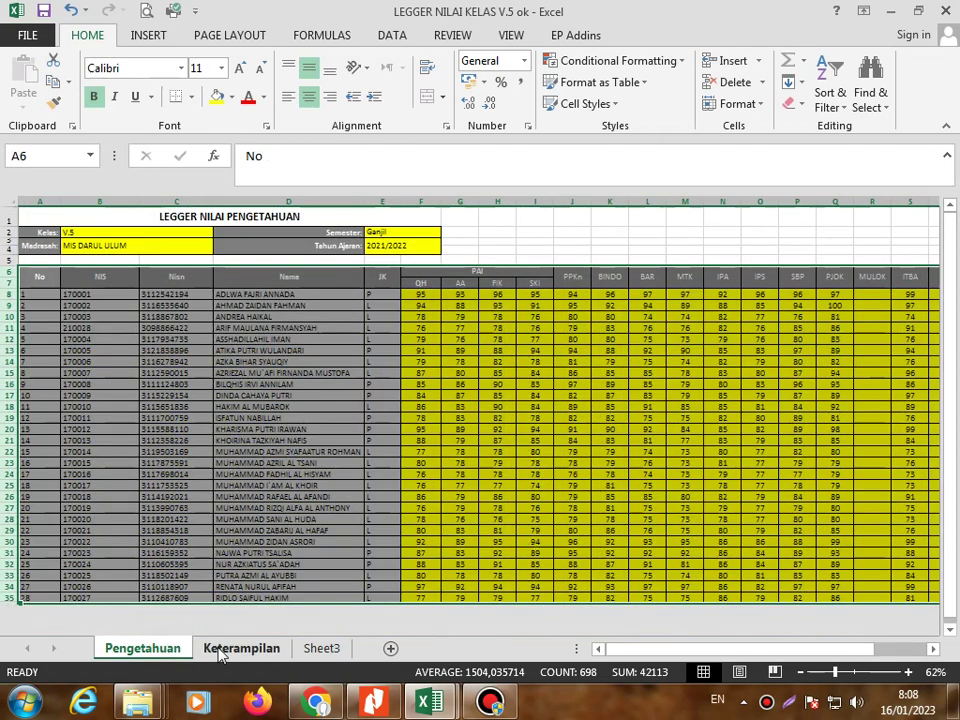
pyautogui.click(215, 649)
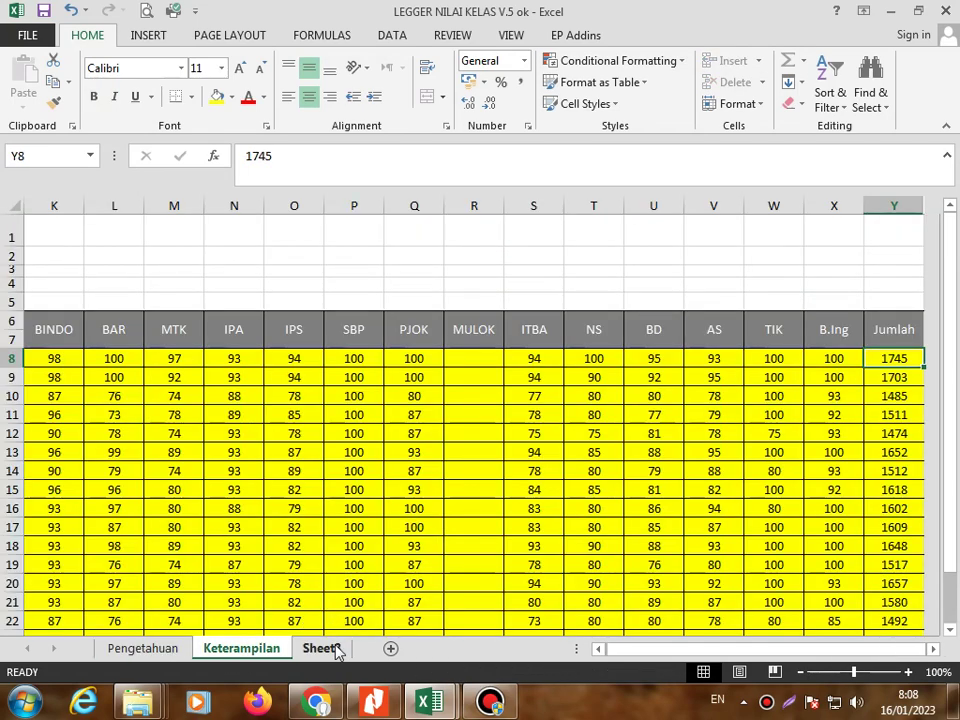
pyautogui.click(337, 650)
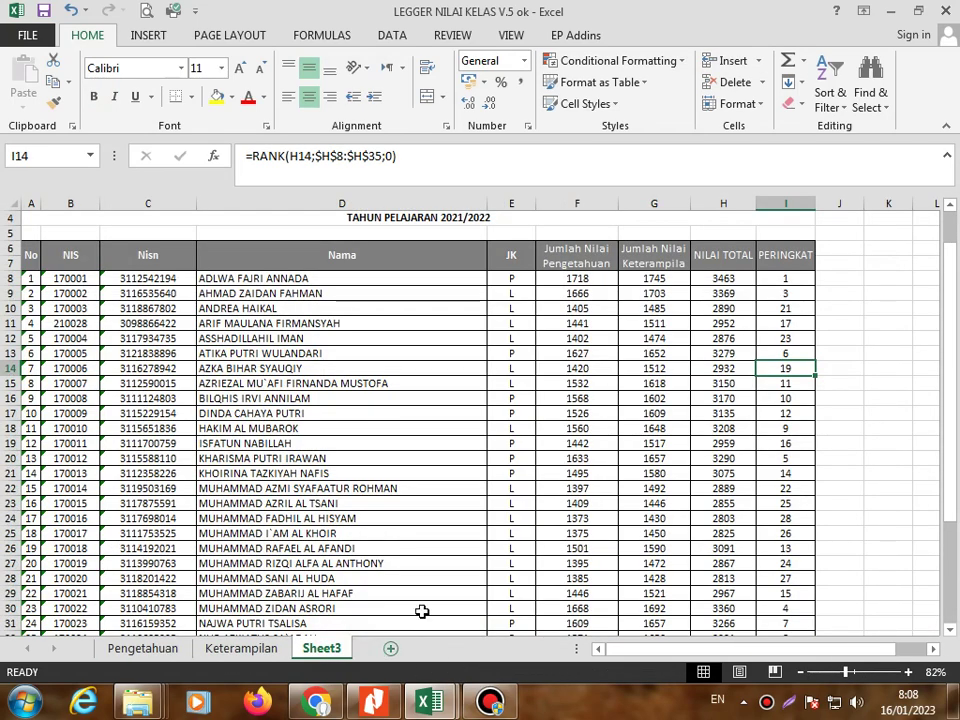
# - Check the RANK formula in I8, then select the rank values I8:I35
pyautogui.scroll(2, 456, 540)
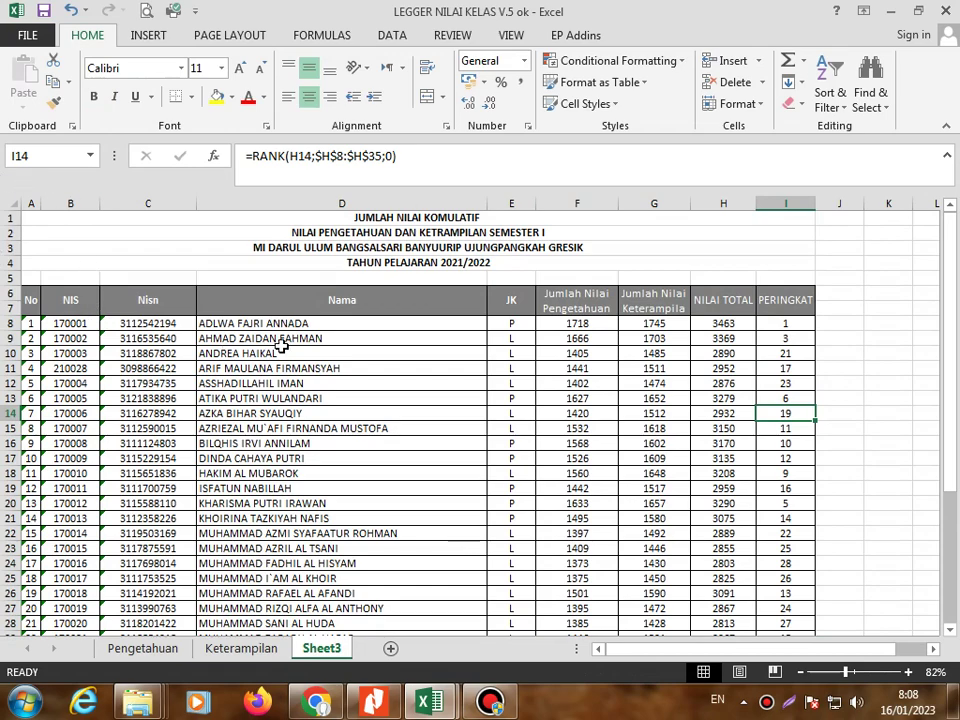
pyautogui.scroll(-1, 497, 218)
pyautogui.scroll(1, 341, 219)
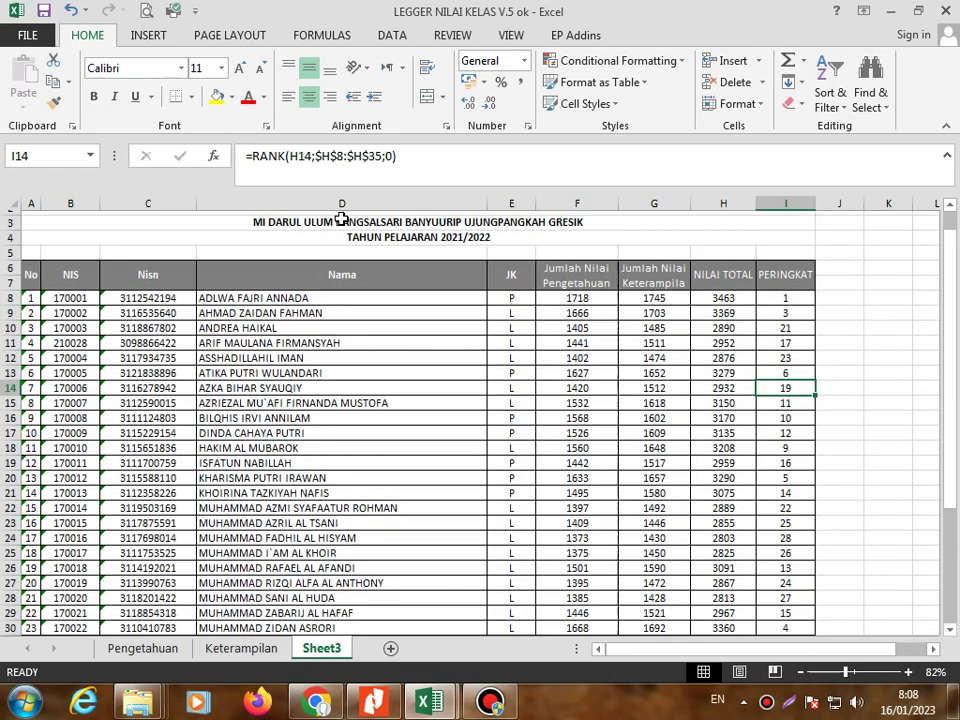
pyautogui.scroll(1, 341, 219)
pyautogui.scroll(-1, 567, 238)
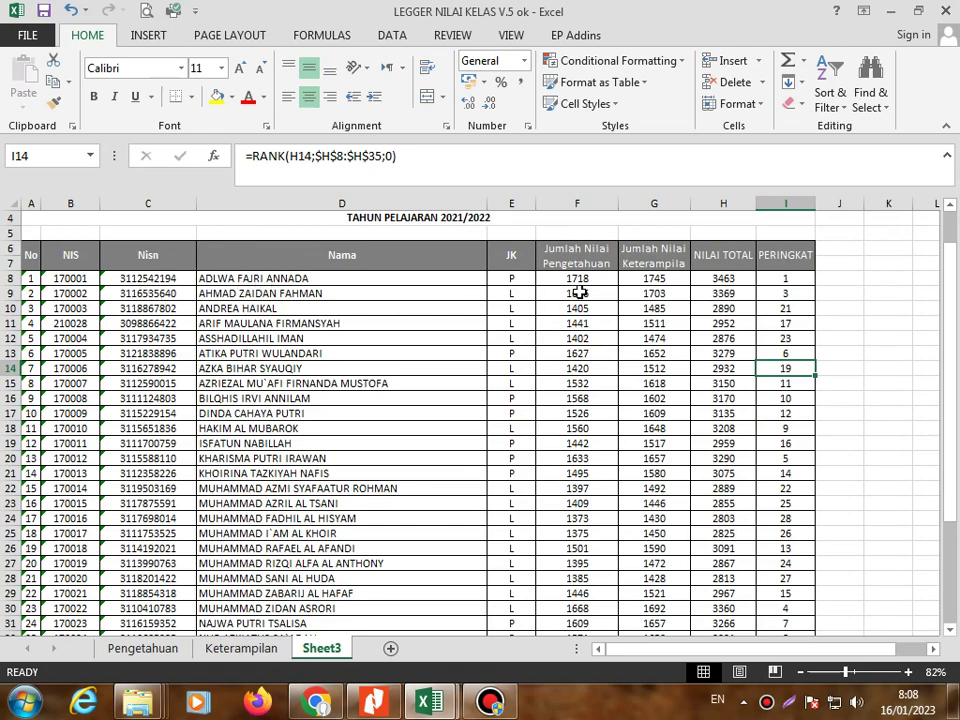
pyautogui.click(786, 277)
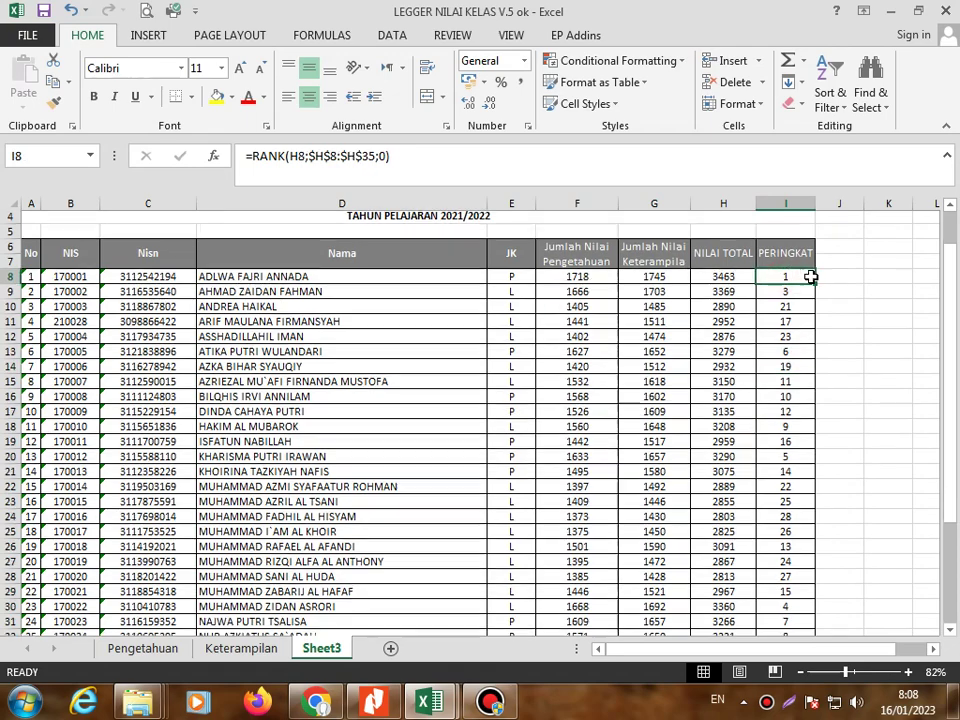
pyautogui.scroll(-3, 810, 277)
pyautogui.scroll(4, 810, 277)
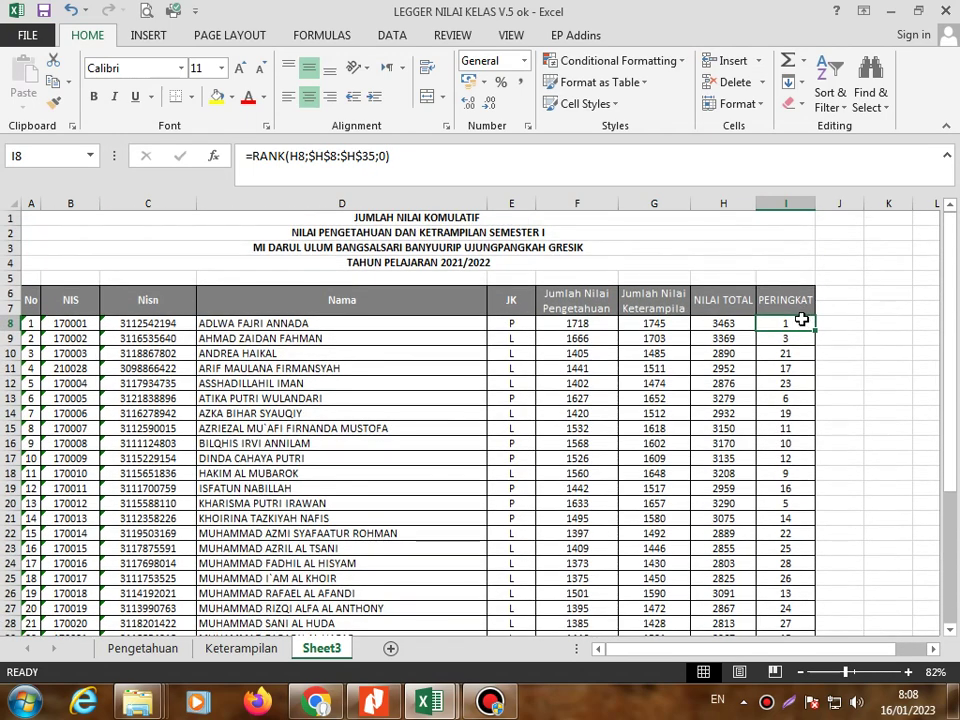
pyautogui.moveTo(799, 317)
pyautogui.mouseDown()
pyautogui.moveTo(790, 712)
pyautogui.moveTo(793, 611)
pyautogui.mouseUp()
# - Delete the selected rank values in I8:I35
pyautogui.press('Delete')
pyautogui.scroll(3, 793, 611)
pyautogui.scroll(1, 793, 611)
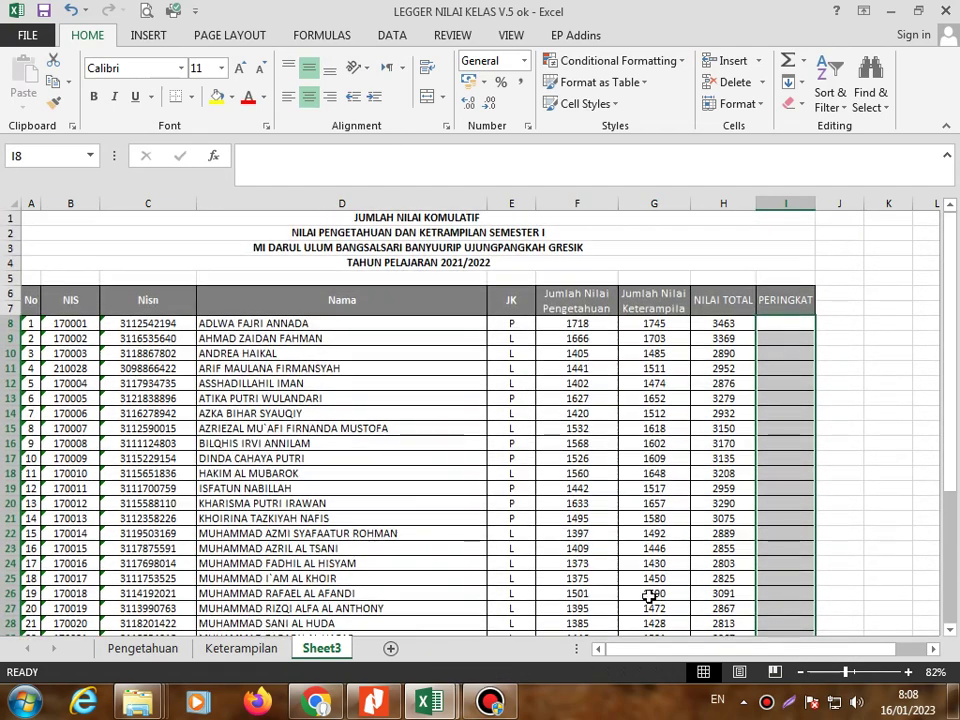
# - Review the score headers and the =SUM(F8:G8) total, then select cell I8
pyautogui.click(651, 325)
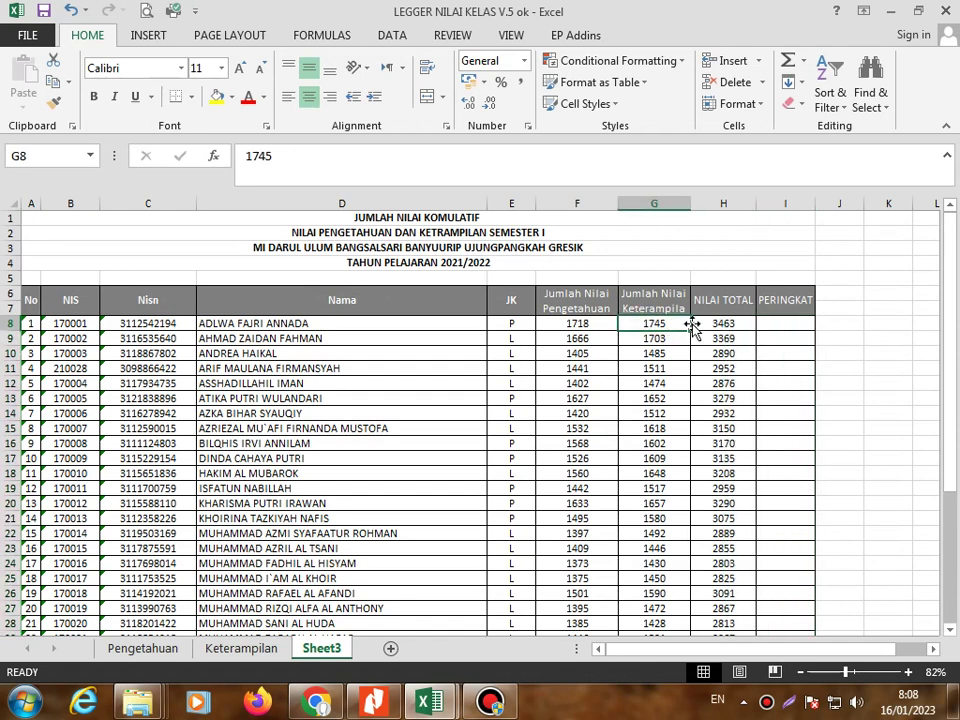
pyautogui.click(612, 308)
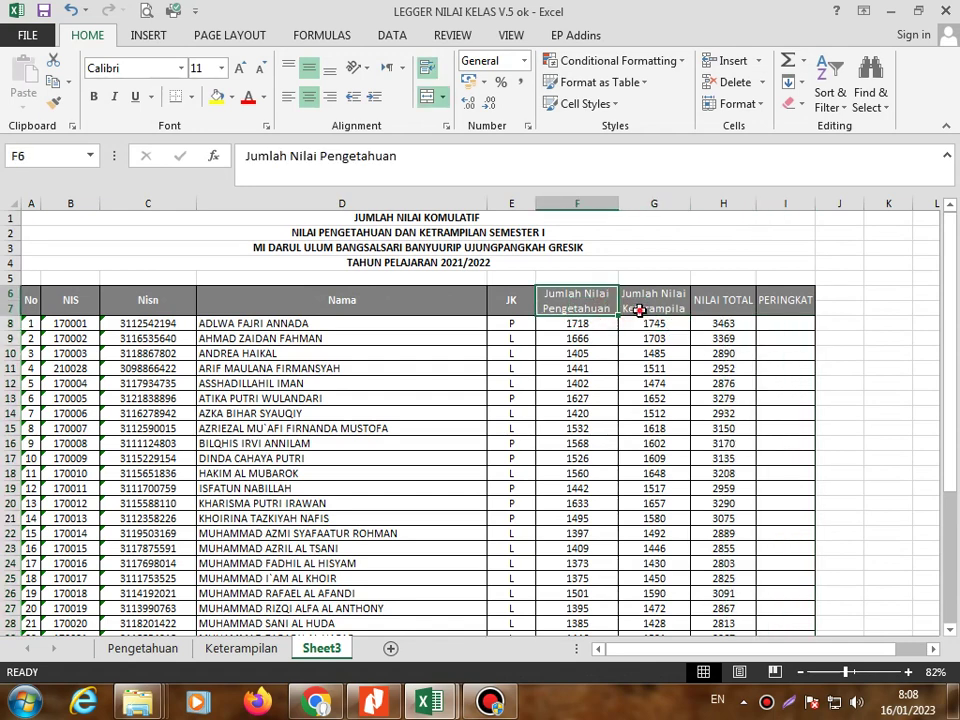
pyautogui.click(652, 311)
pyautogui.click(718, 323)
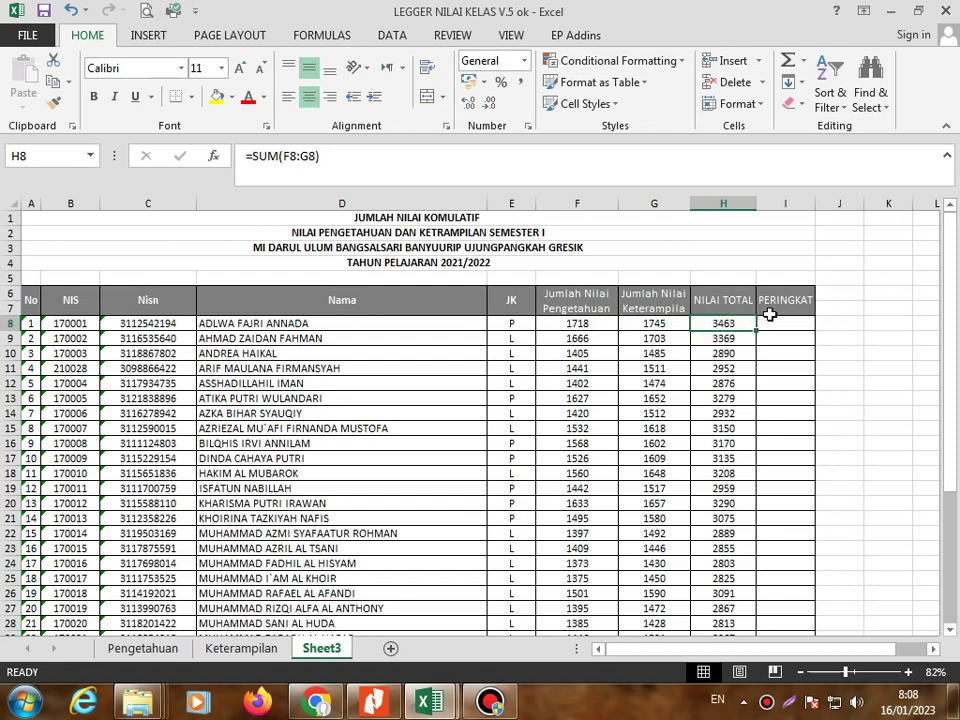
pyautogui.click(787, 322)
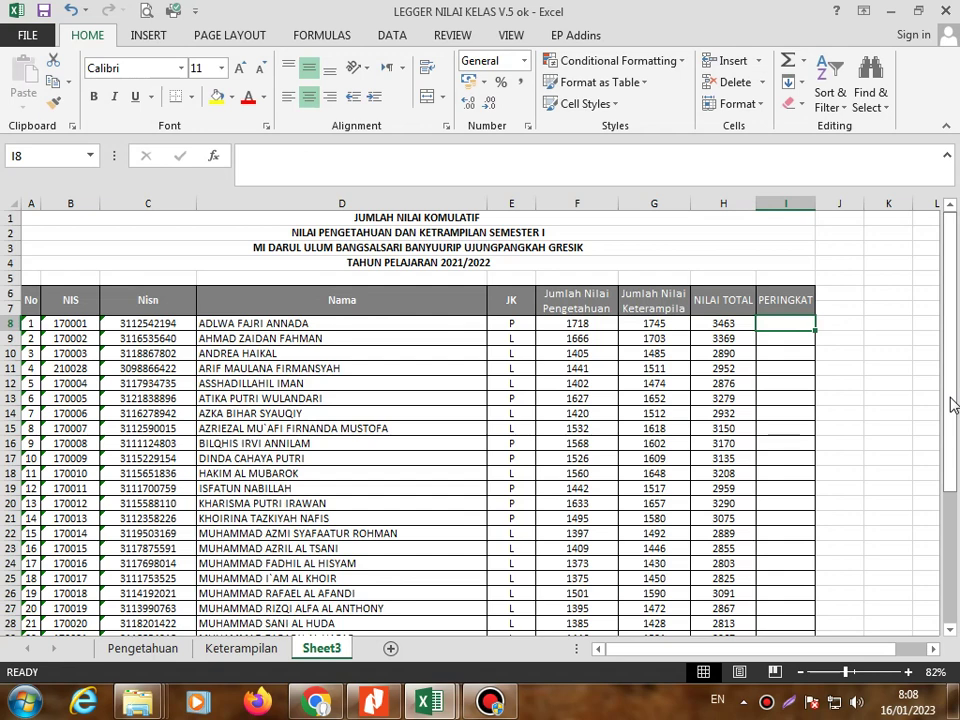
# - Enter =RANK(H8;$H$8:$H$35) in I8, giving the first student rank 1
pyautogui.write('=')
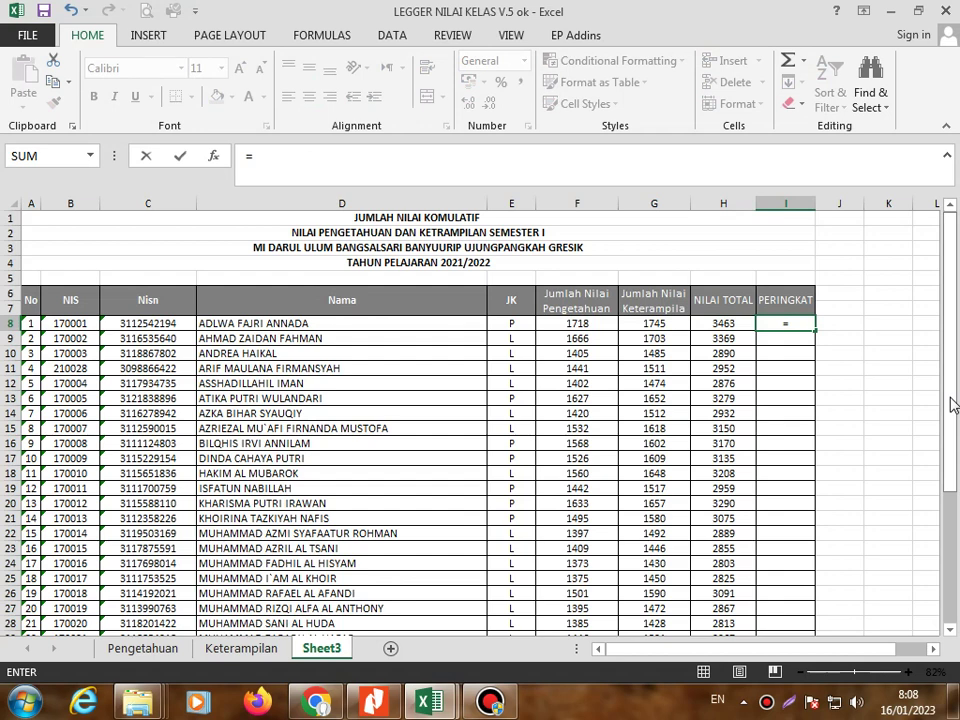
pyautogui.write('ra')
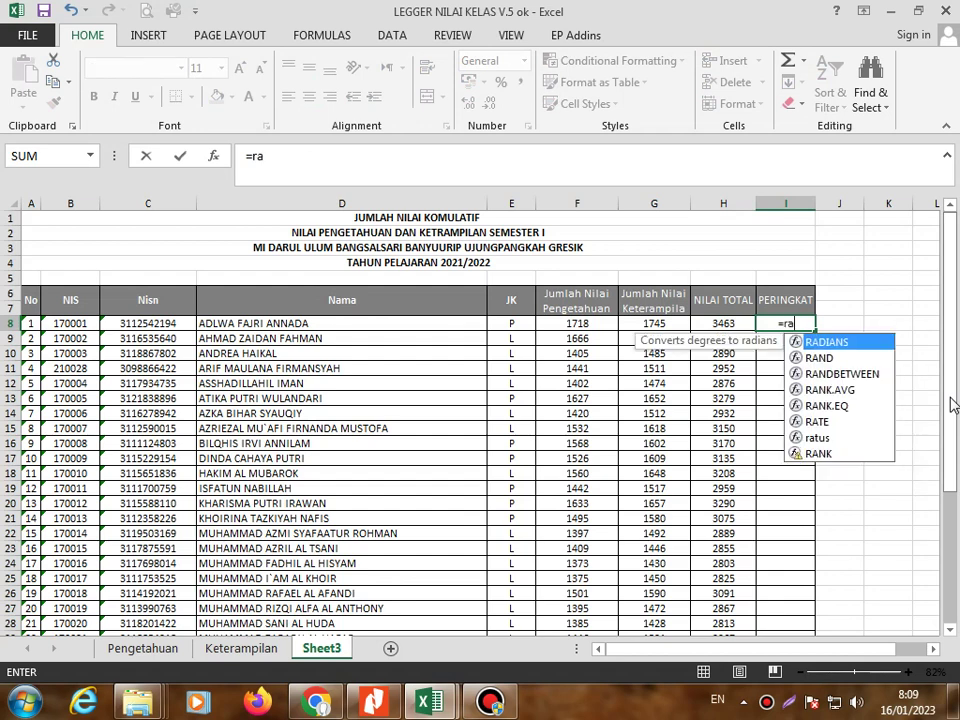
pyautogui.doubleClick(802, 451)
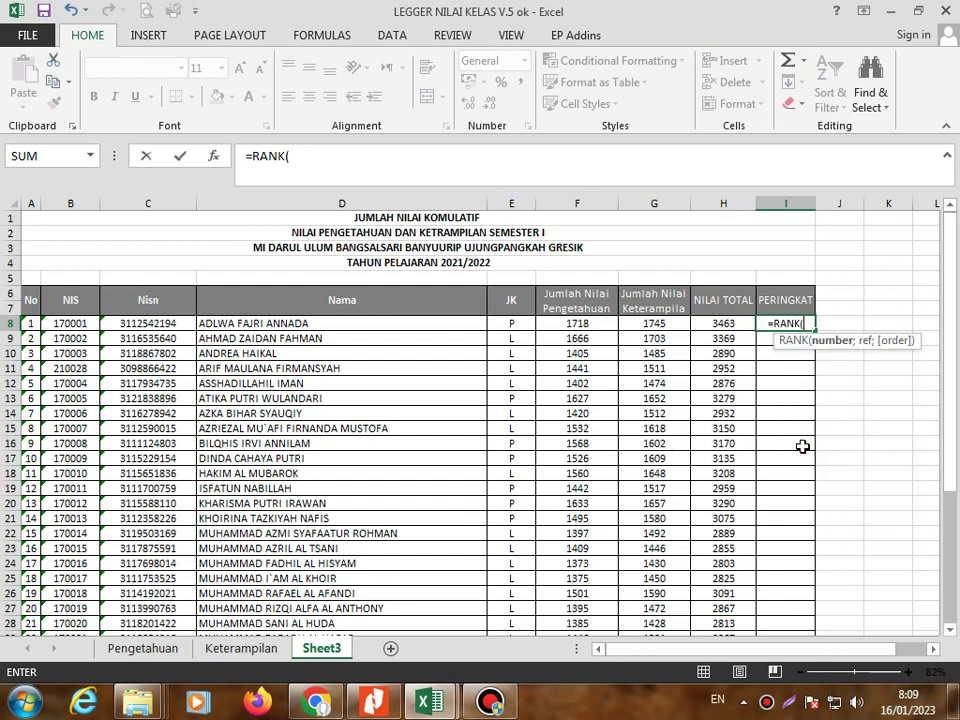
pyautogui.click(737, 325)
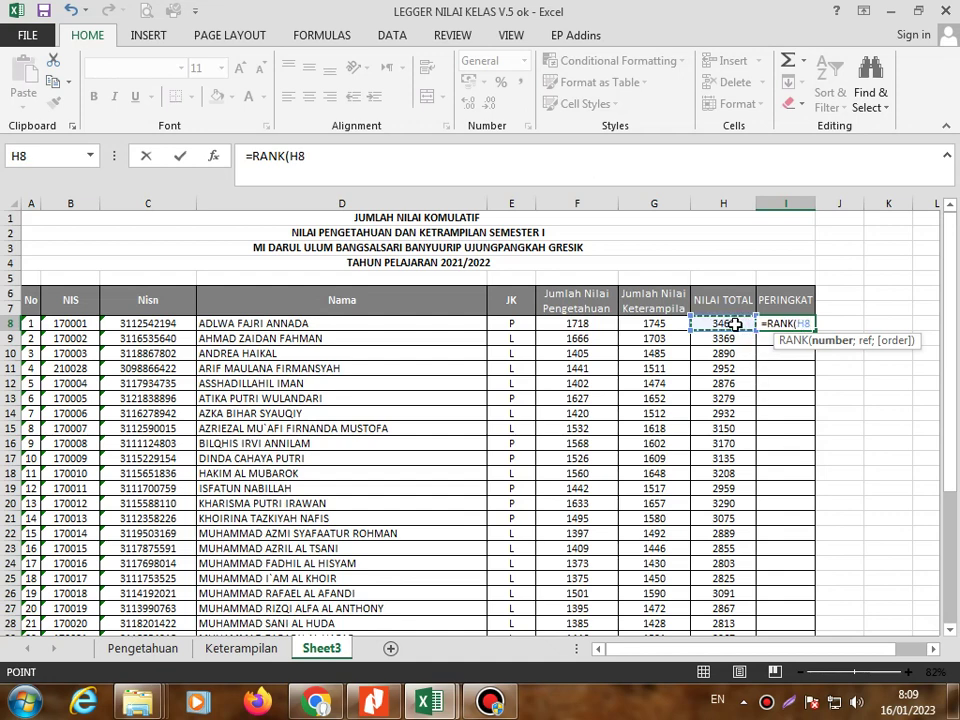
pyautogui.write(';')
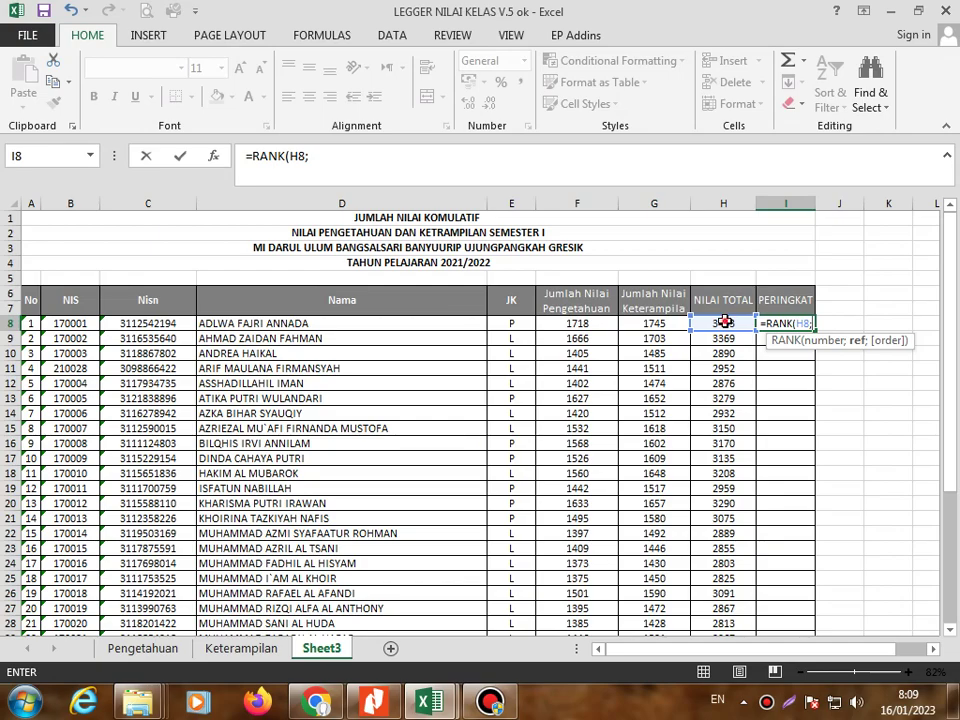
pyautogui.moveTo(724, 322); pyautogui.dragTo(711, 716)
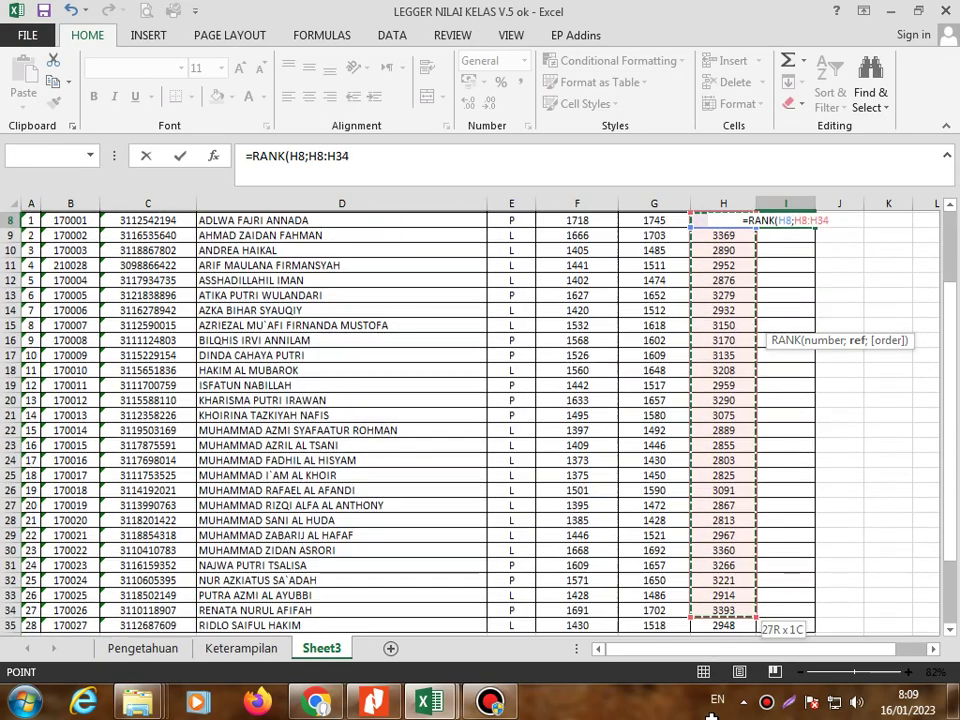
pyautogui.moveTo(711, 716); pyautogui.dragTo(734, 530)
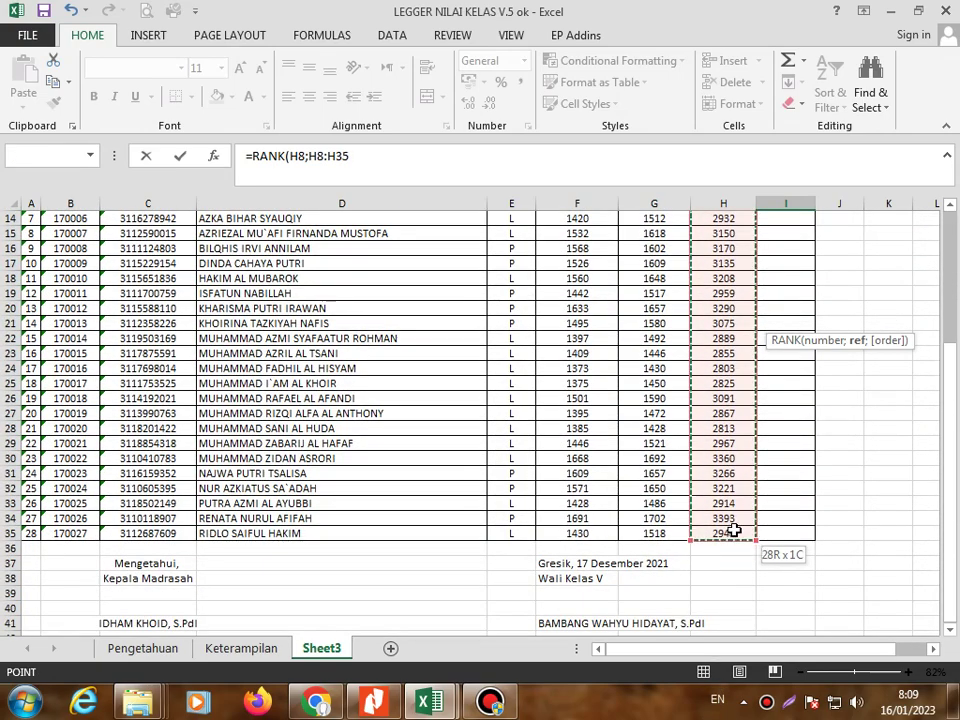
pyautogui.scroll(5, 873, 468)
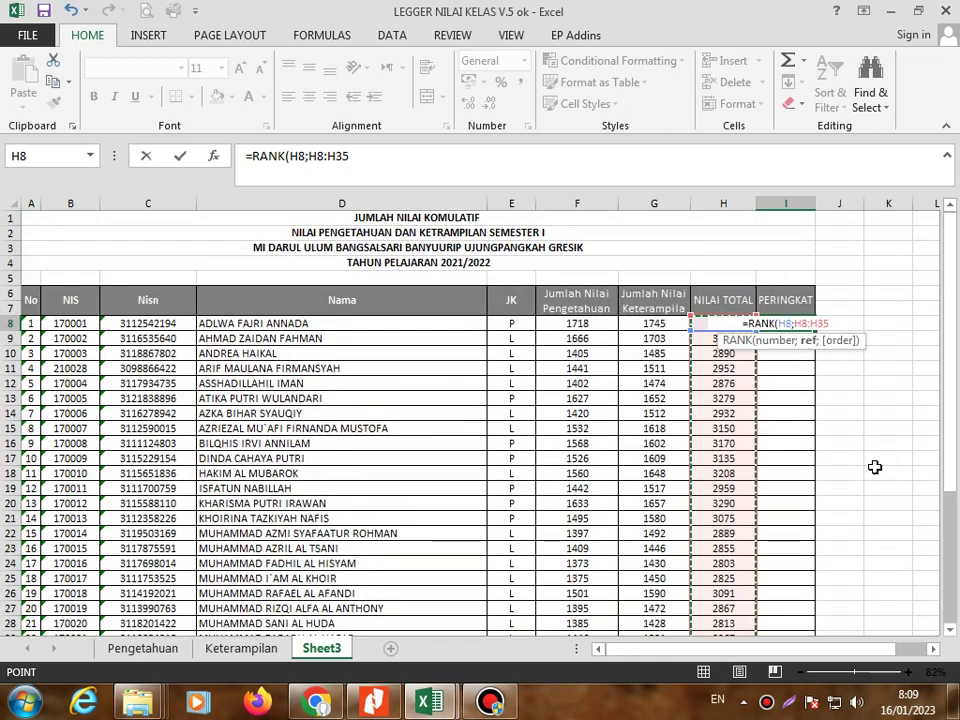
pyautogui.press('F4')
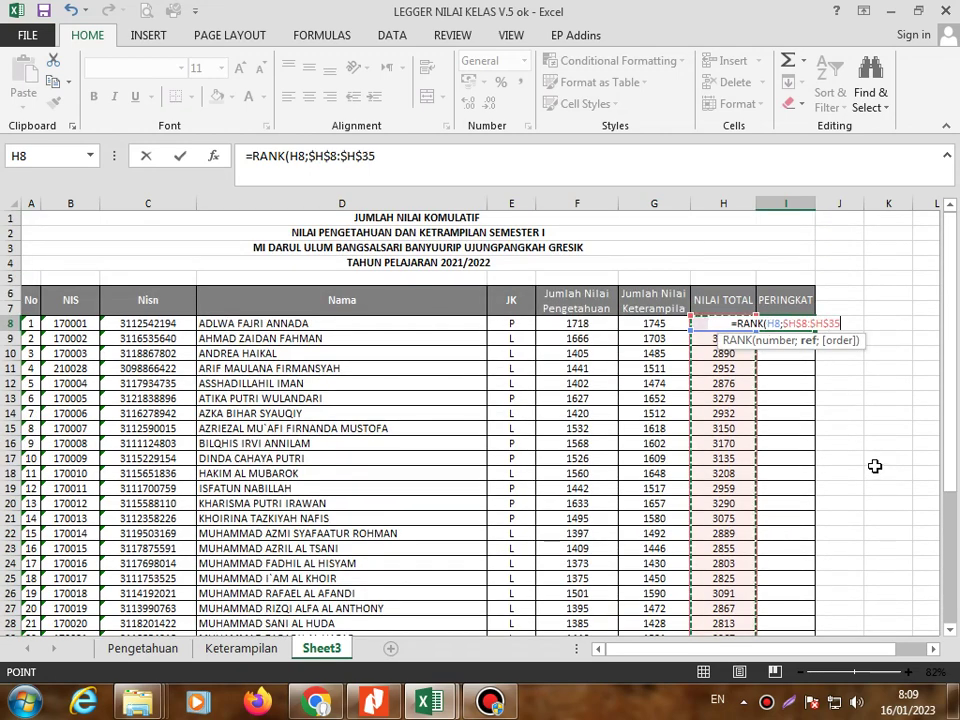
pyautogui.press('Return')
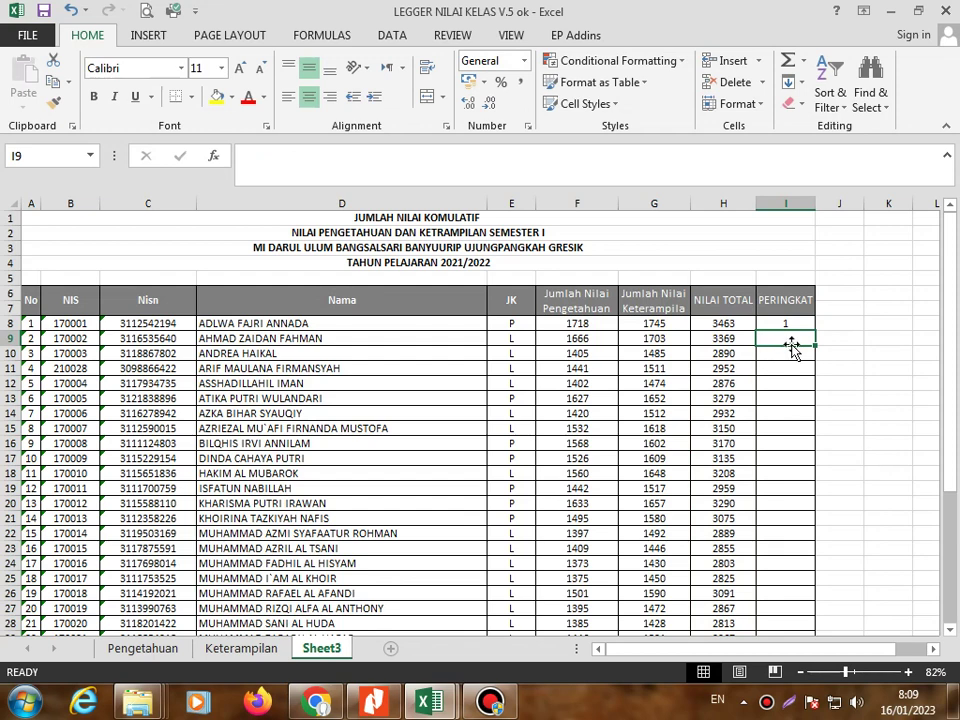
# - Fill the RANK formula from I8 down to I35 and check H9's total
pyautogui.click(796, 323)
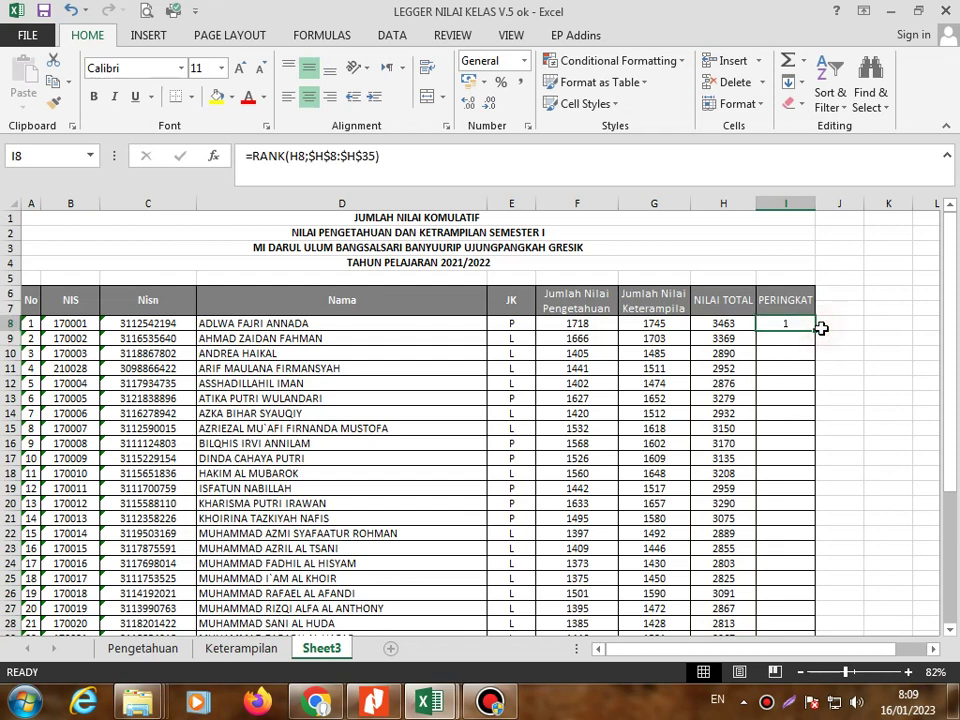
pyautogui.moveTo(818, 330)
pyautogui.mouseDown()
pyautogui.moveTo(813, 638)
pyautogui.moveTo(816, 612)
pyautogui.mouseUp()
pyautogui.scroll(3, 922, 517)
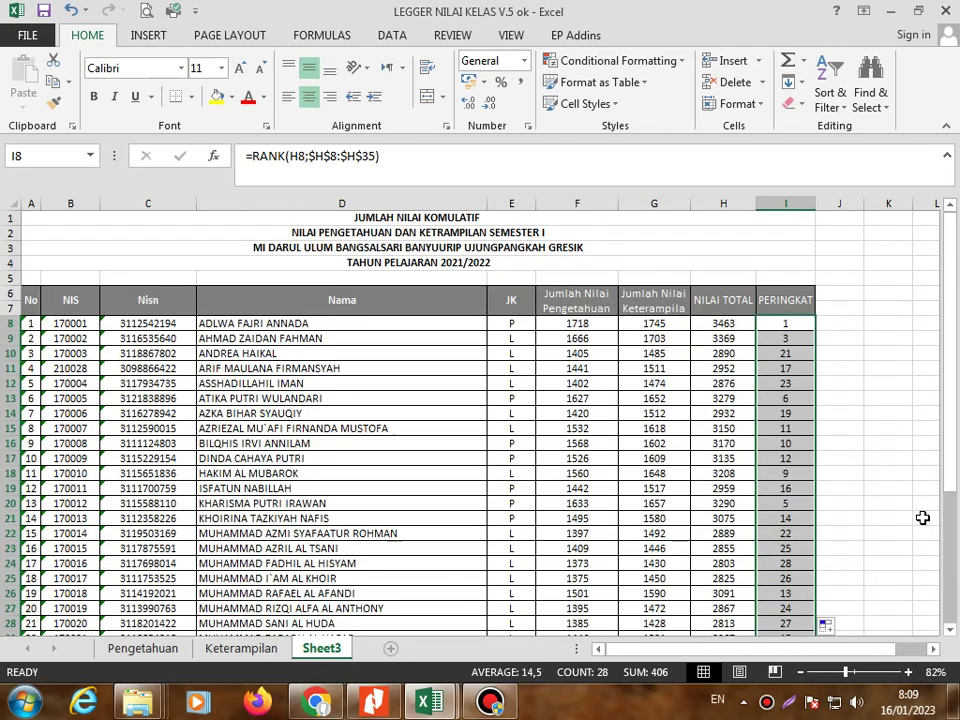
pyautogui.click(720, 340)
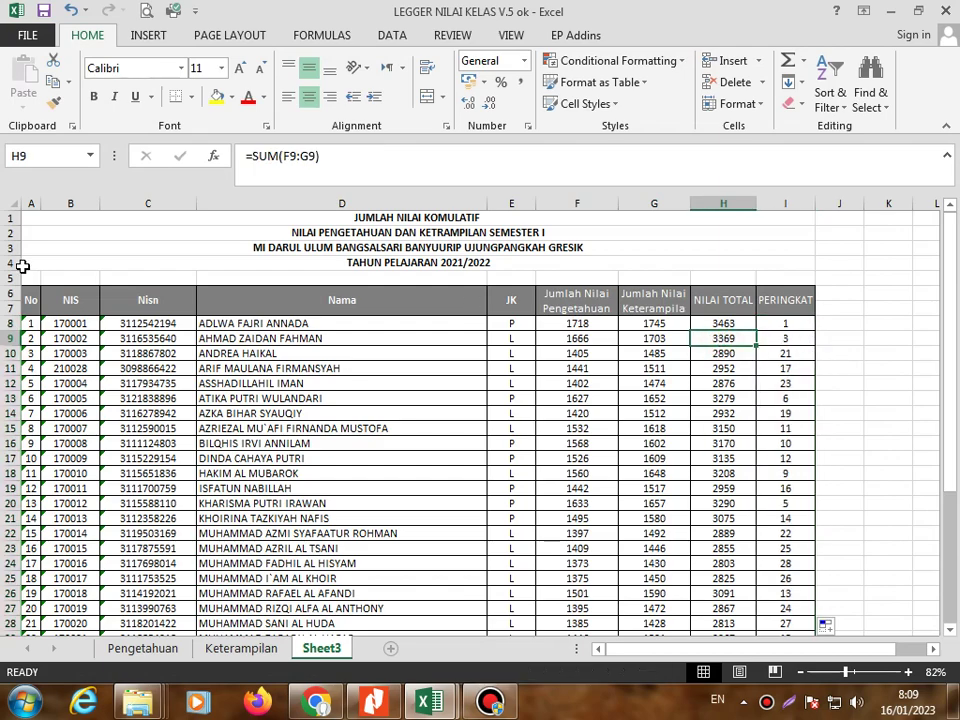
pyautogui.click(37, 322)
pyautogui.scroll(-2, 690, 317)
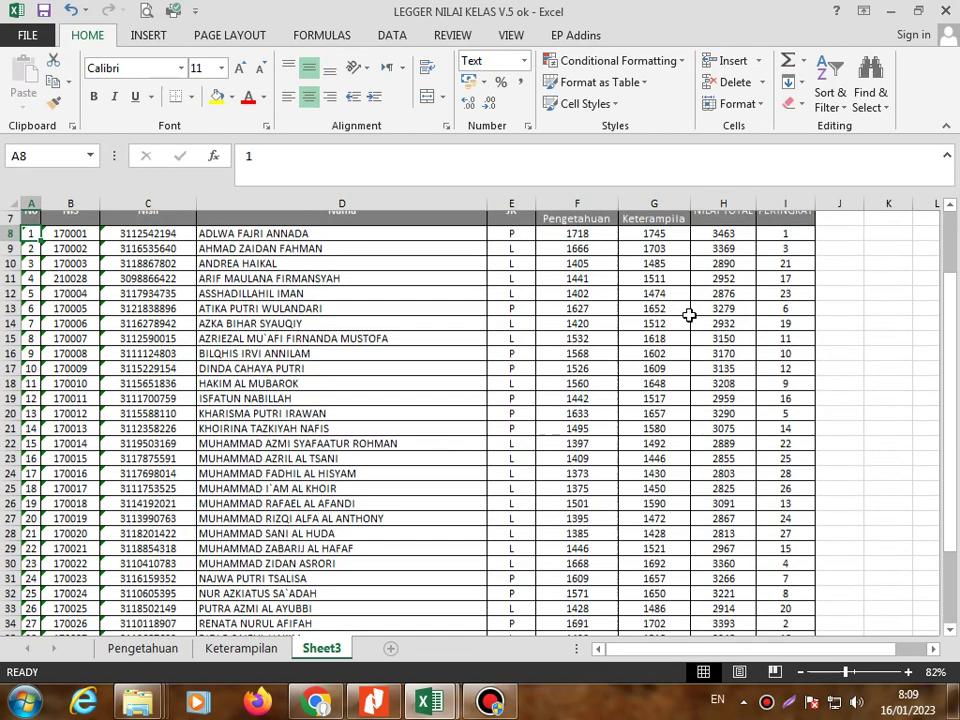
pyautogui.click(789, 232)
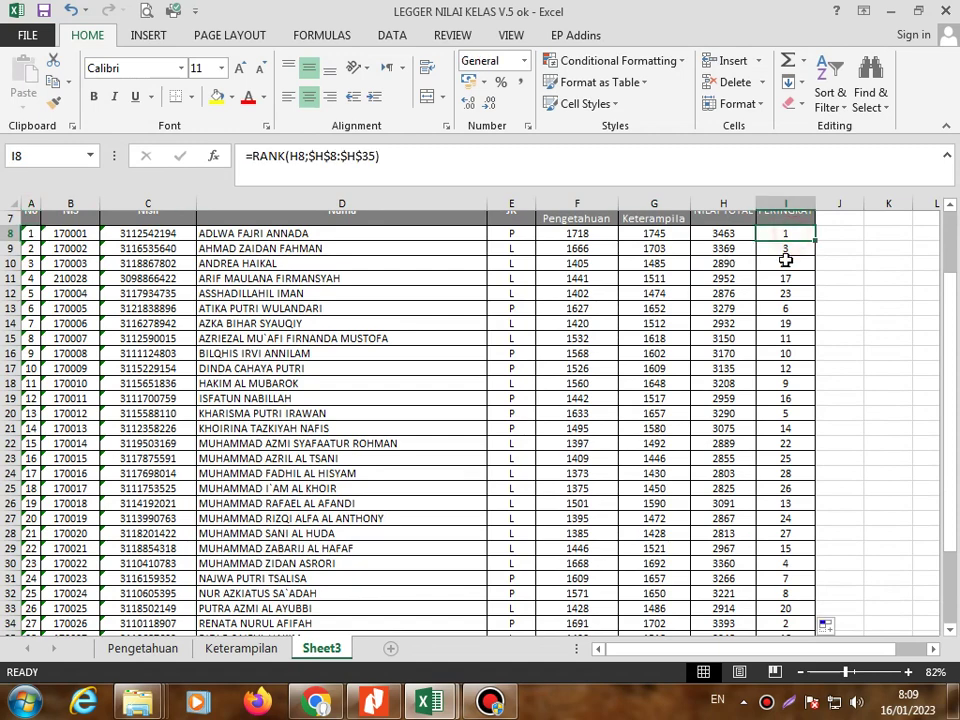
pyautogui.click(31, 248)
pyautogui.click(778, 249)
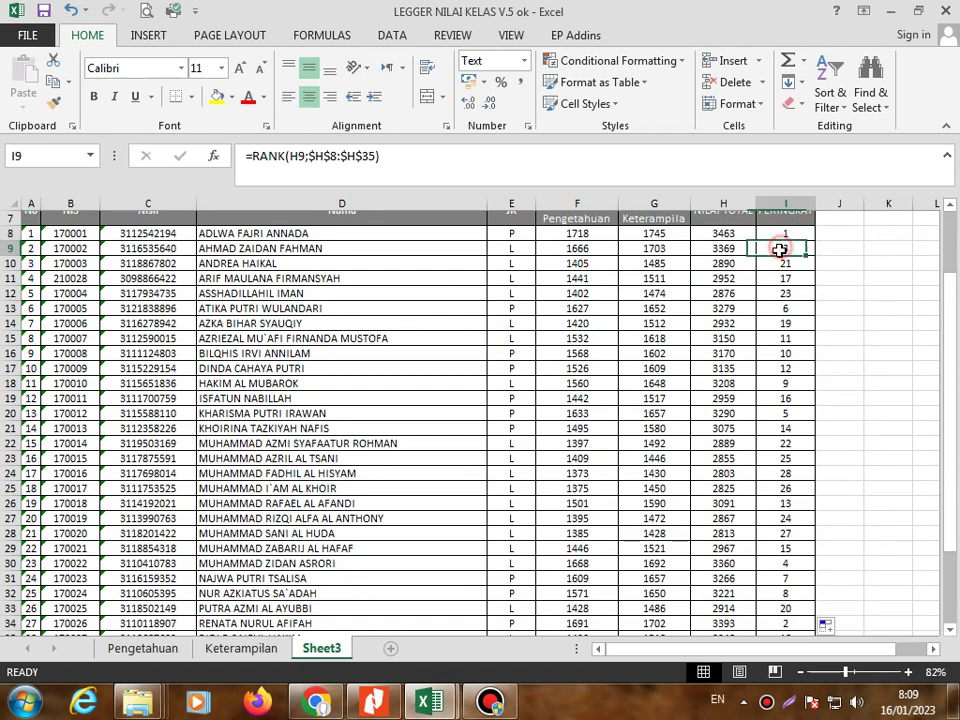
pyautogui.scroll(-3, 778, 349)
pyautogui.scroll(-1, 800, 350)
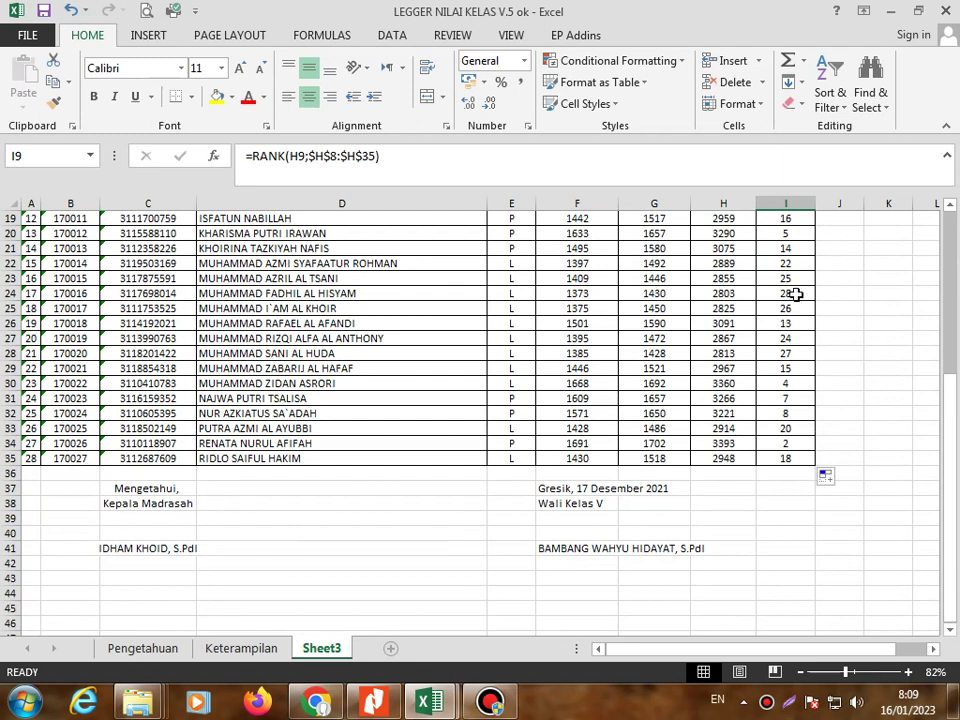
pyautogui.click(792, 295)
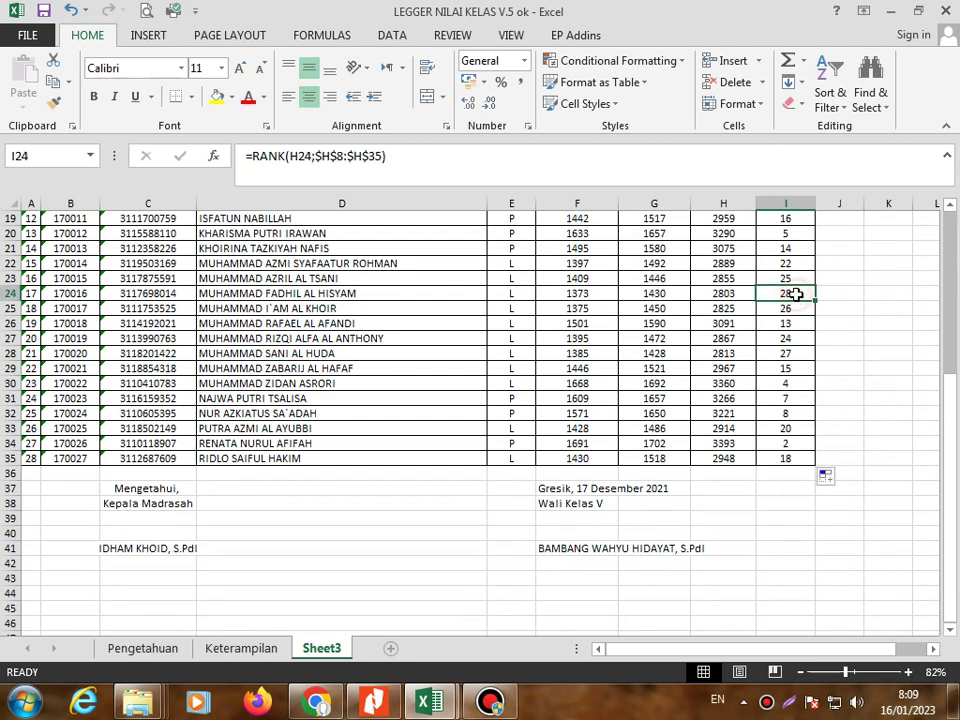
pyautogui.click(32, 458)
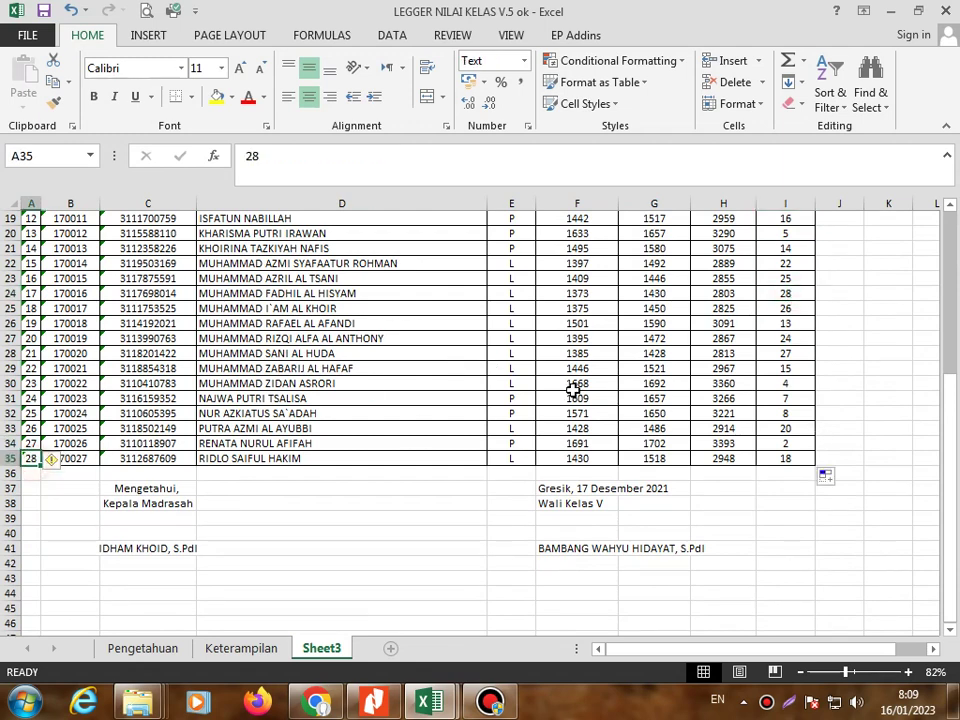
pyautogui.click(797, 293)
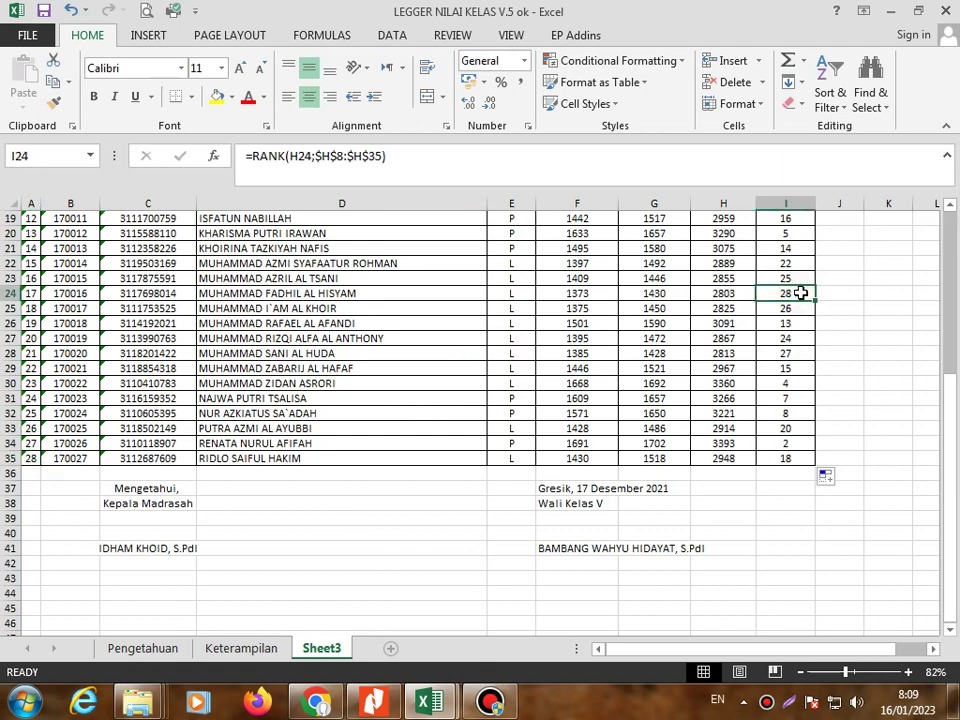
pyautogui.click(30, 293)
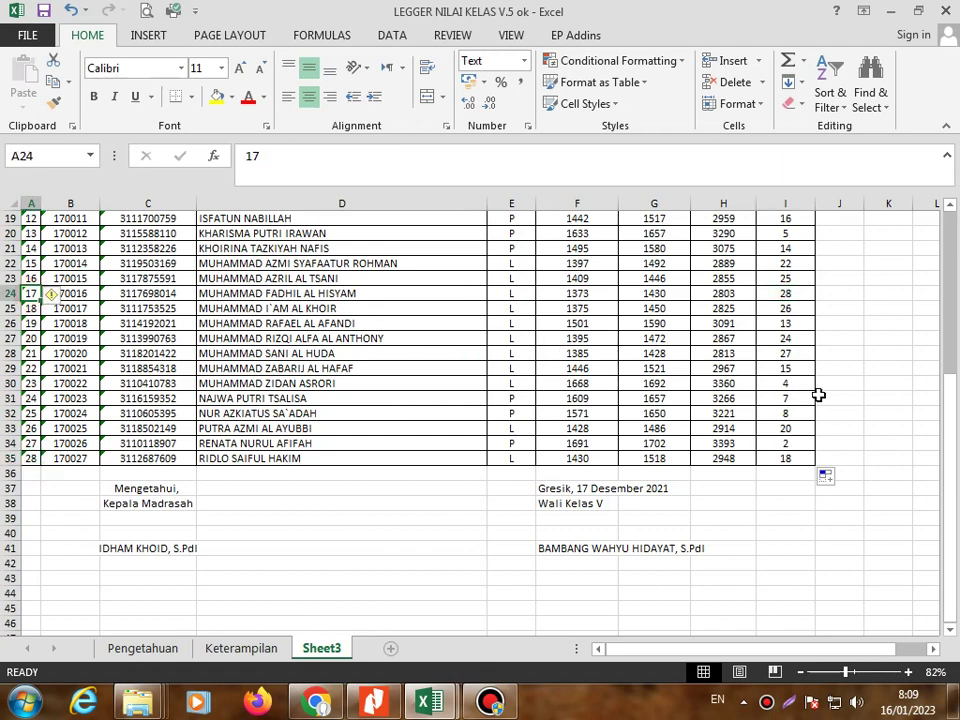
pyautogui.scroll(4, 836, 422)
pyautogui.scroll(2, 835, 424)
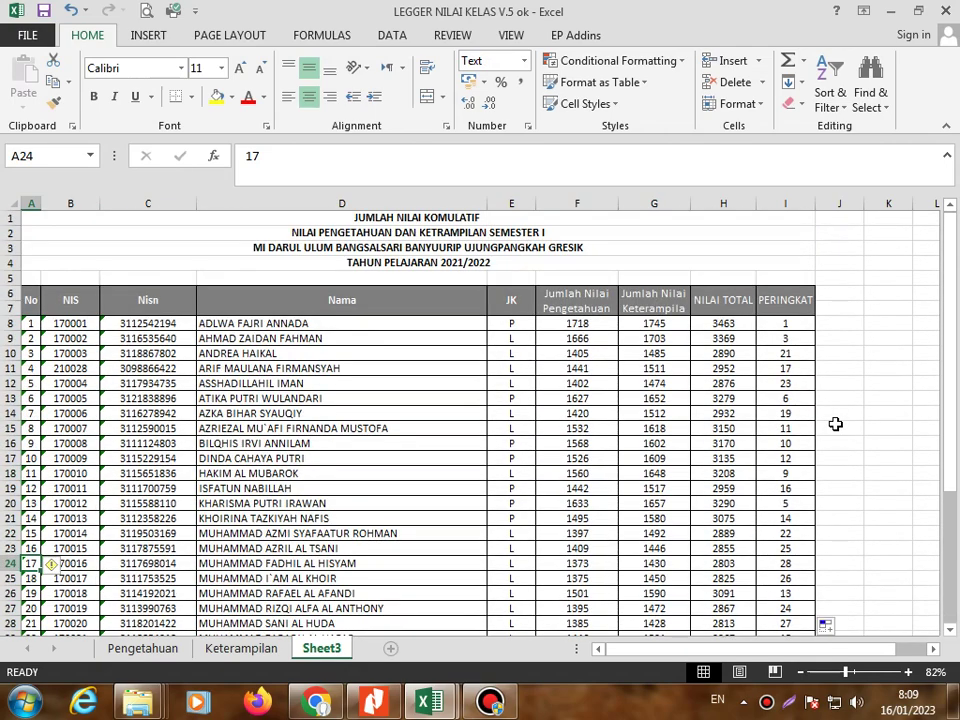
pyautogui.scroll(-3, 835, 424)
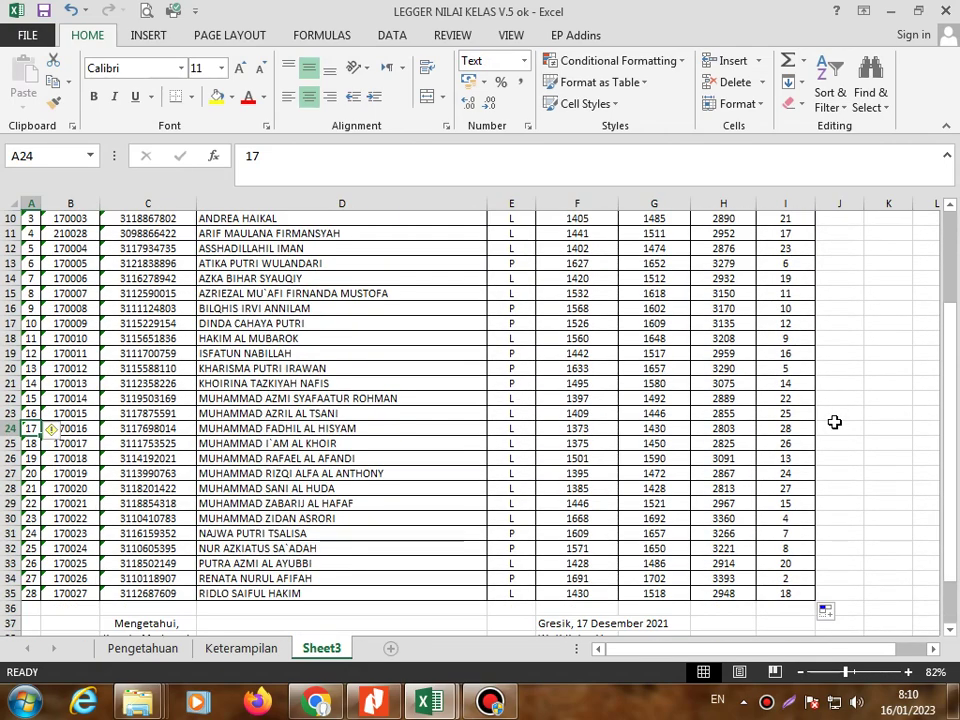
pyautogui.scroll(-1, 834, 422)
pyautogui.scroll(4, 833, 422)
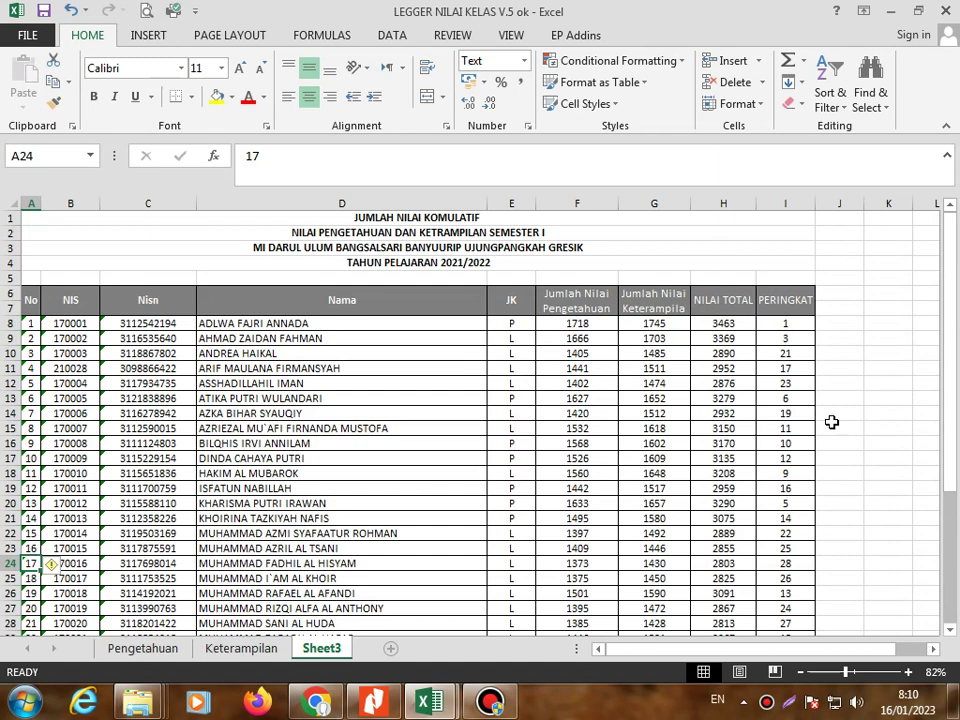
pyautogui.scroll(-3, 830, 422)
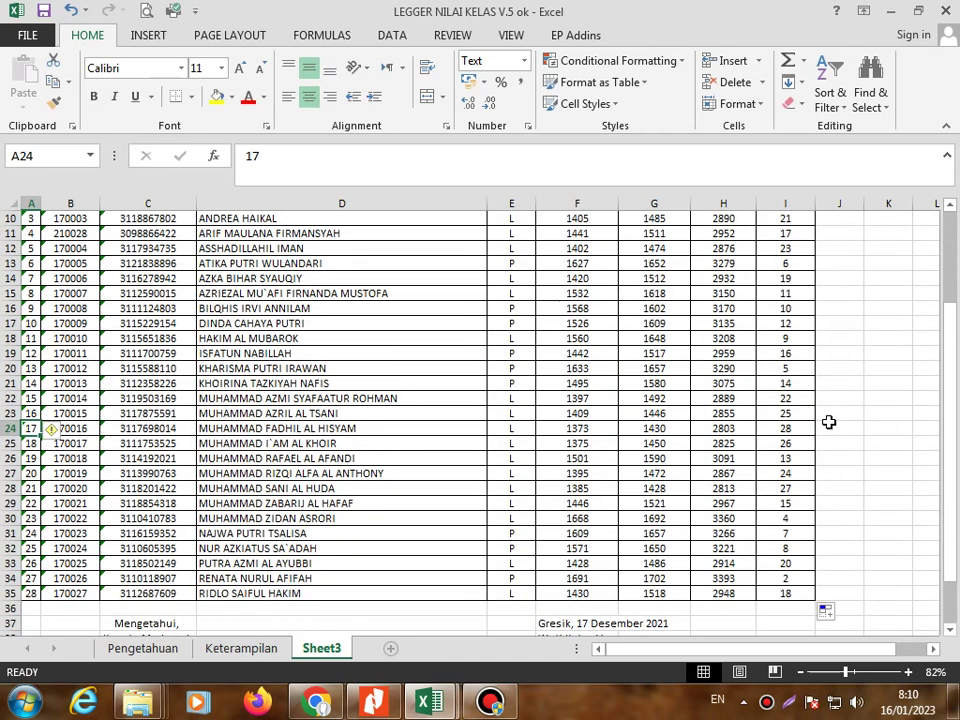